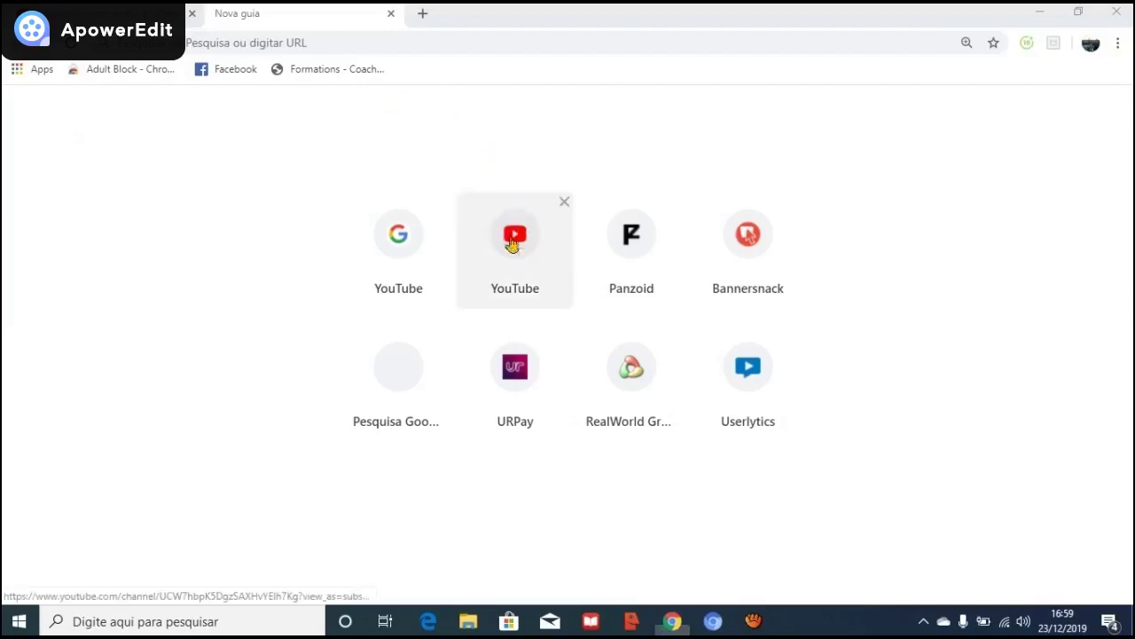
- Go to the YouTube channel and open its list of uploaded videos in YouTube Studio
{"action": "left_click", "coordinate": [512, 243]}
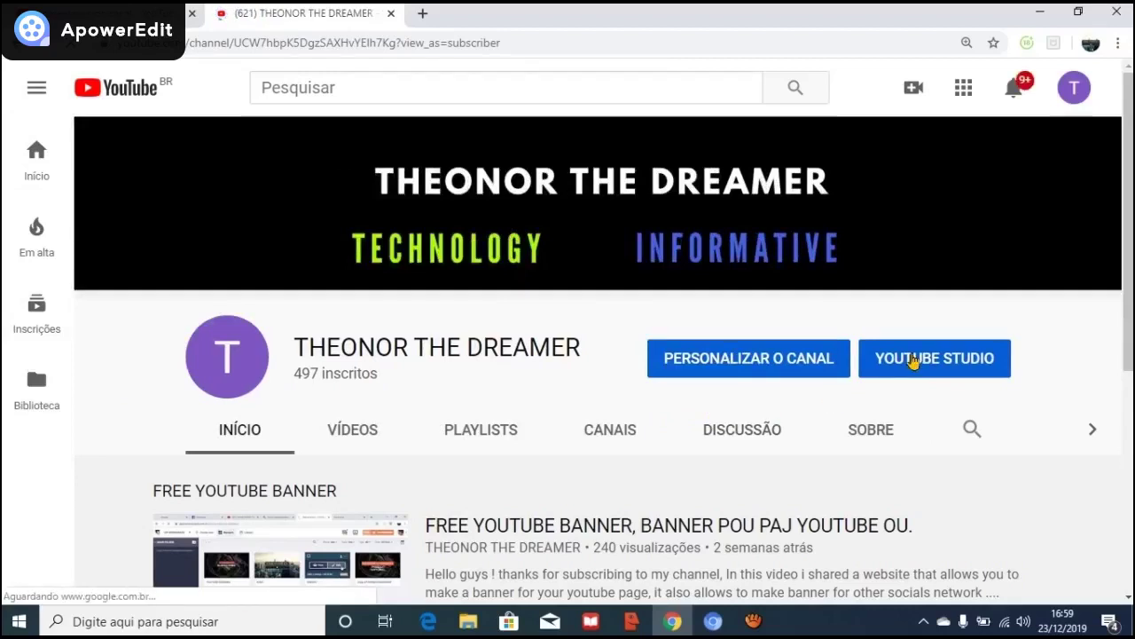
{"action": "left_click", "coordinate": [912, 361]}
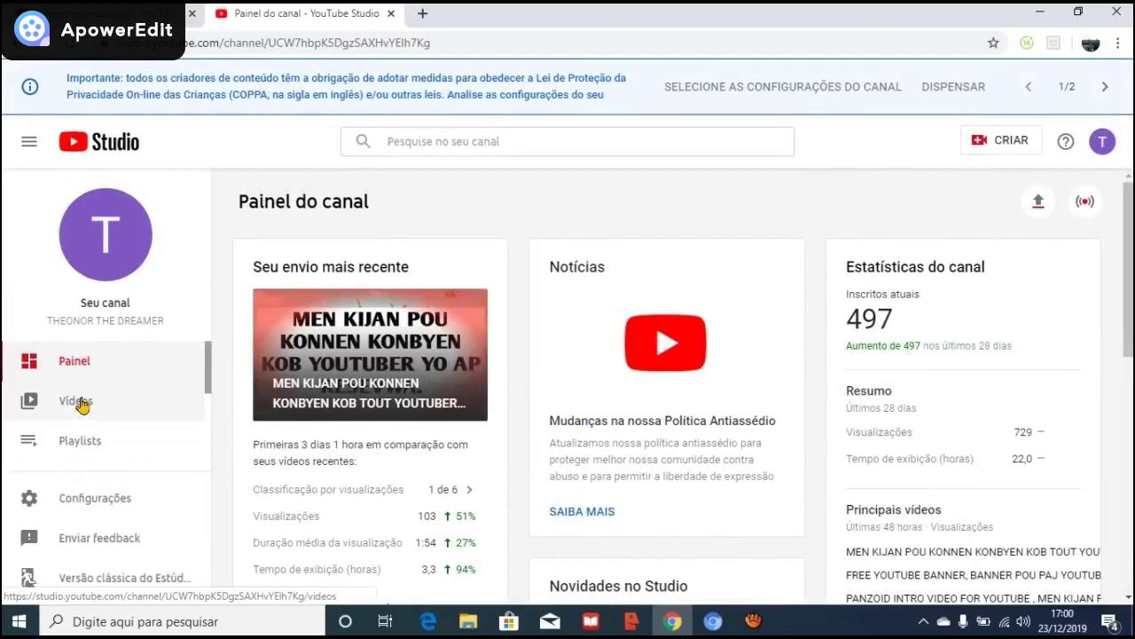
{"action": "left_click", "coordinate": [81, 404]}
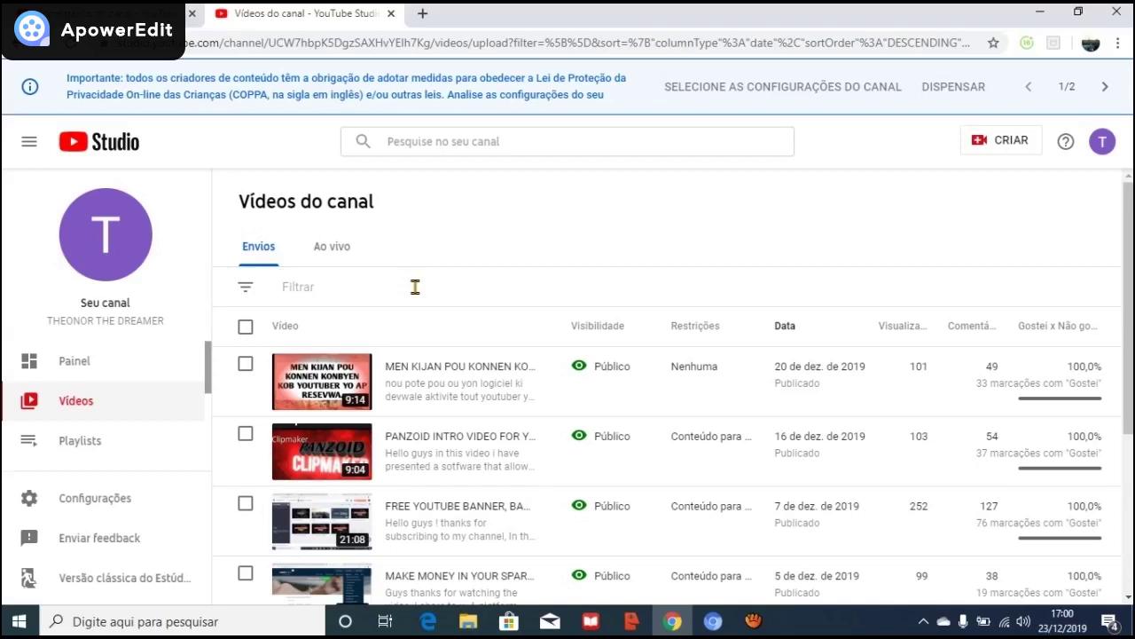
- Select all six uploaded videos in the channel's video list, from "MEN KIJAN POU KONNEN" to "How to create more than one"
{"action": "left_click", "coordinate": [246, 366]}
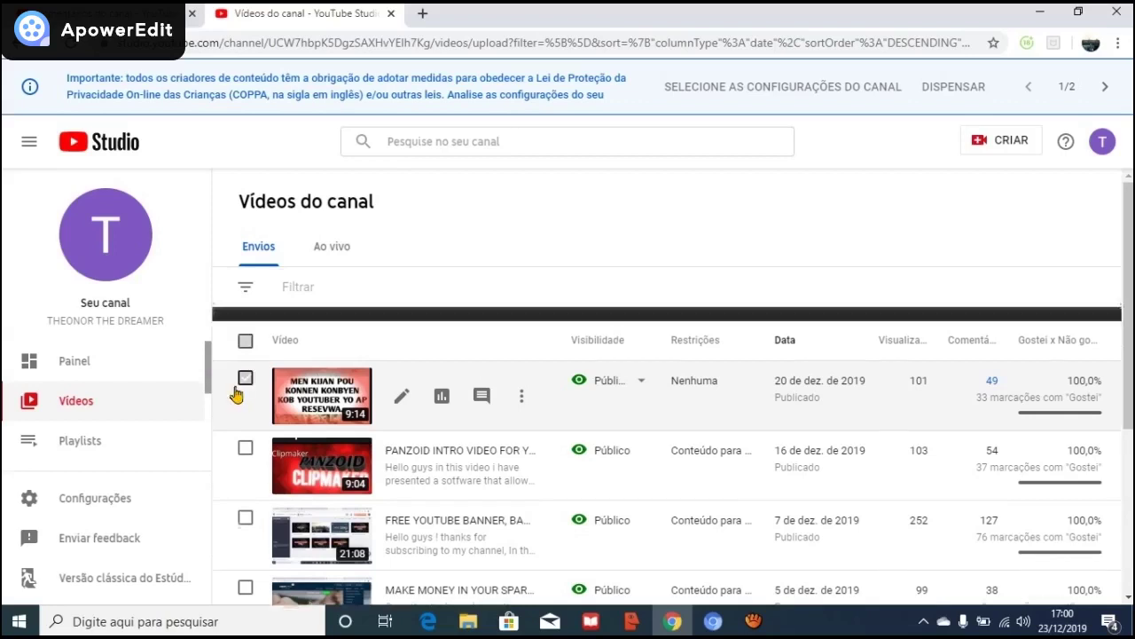
{"action": "left_click", "coordinate": [245, 488]}
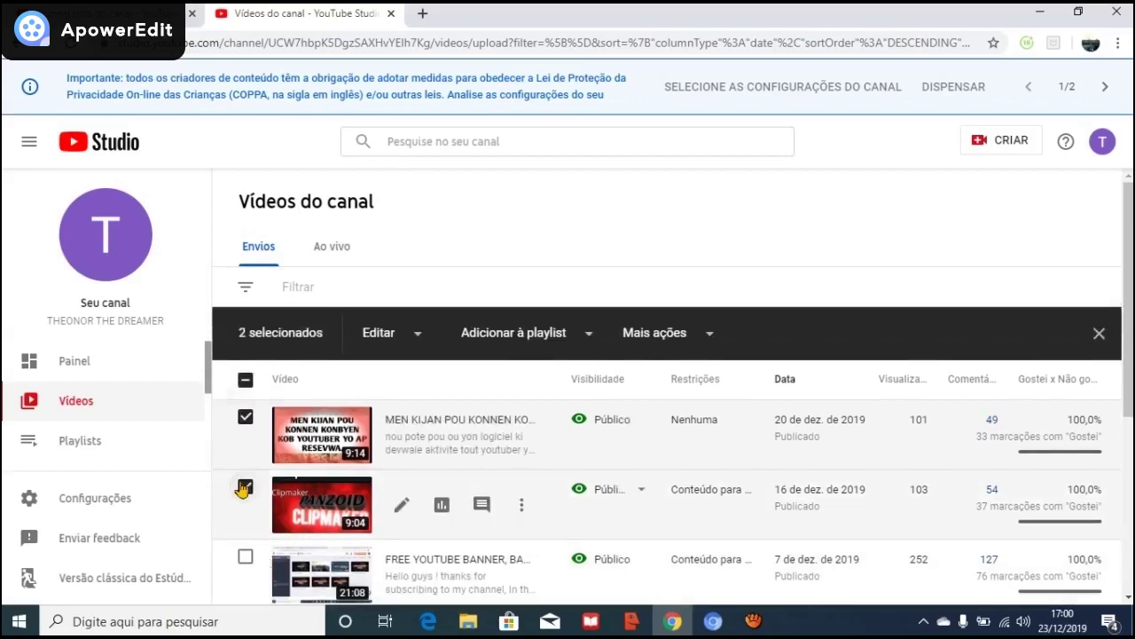
{"action": "left_click", "coordinate": [245, 557]}
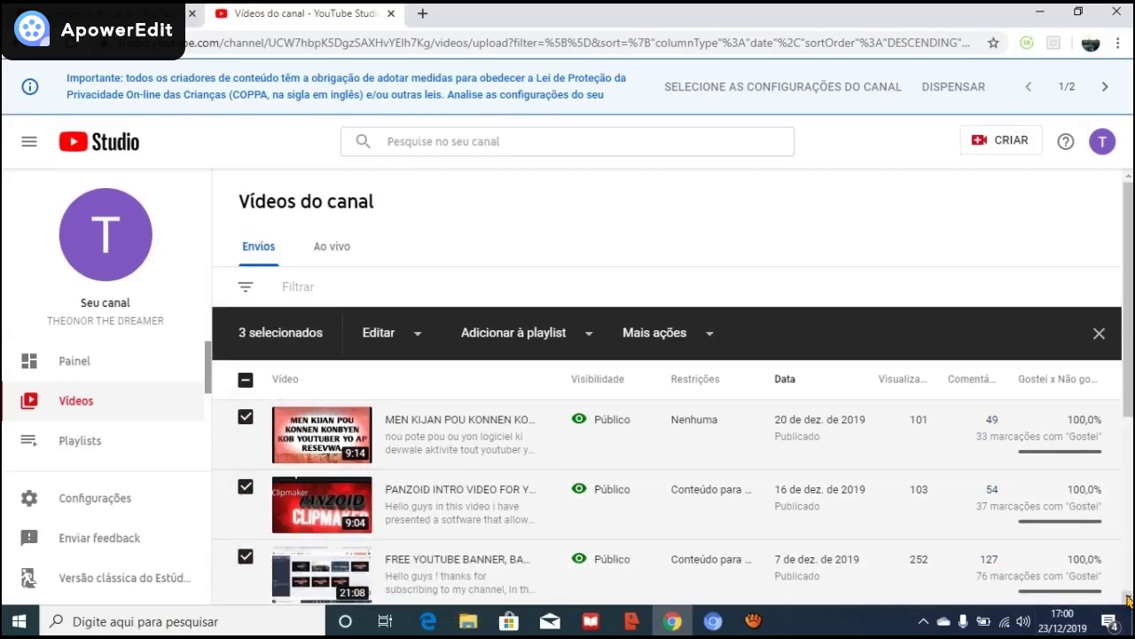
{"action": "scroll", "coordinate": [1129, 601], "scroll_direction": "down", "scroll_amount": 3}
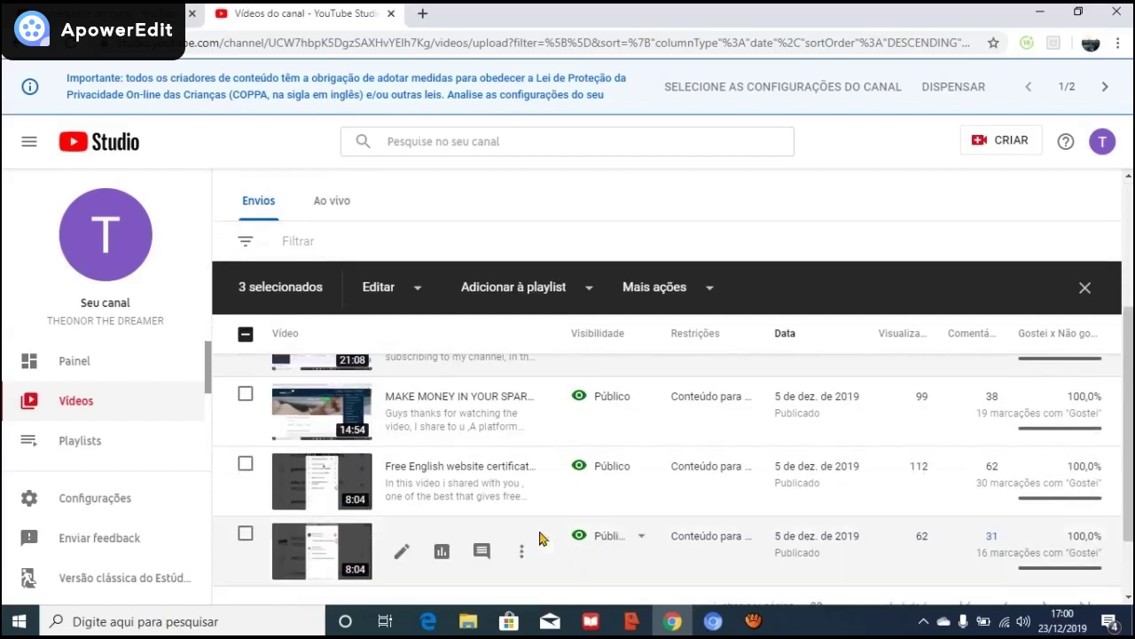
{"action": "left_click", "coordinate": [245, 395]}
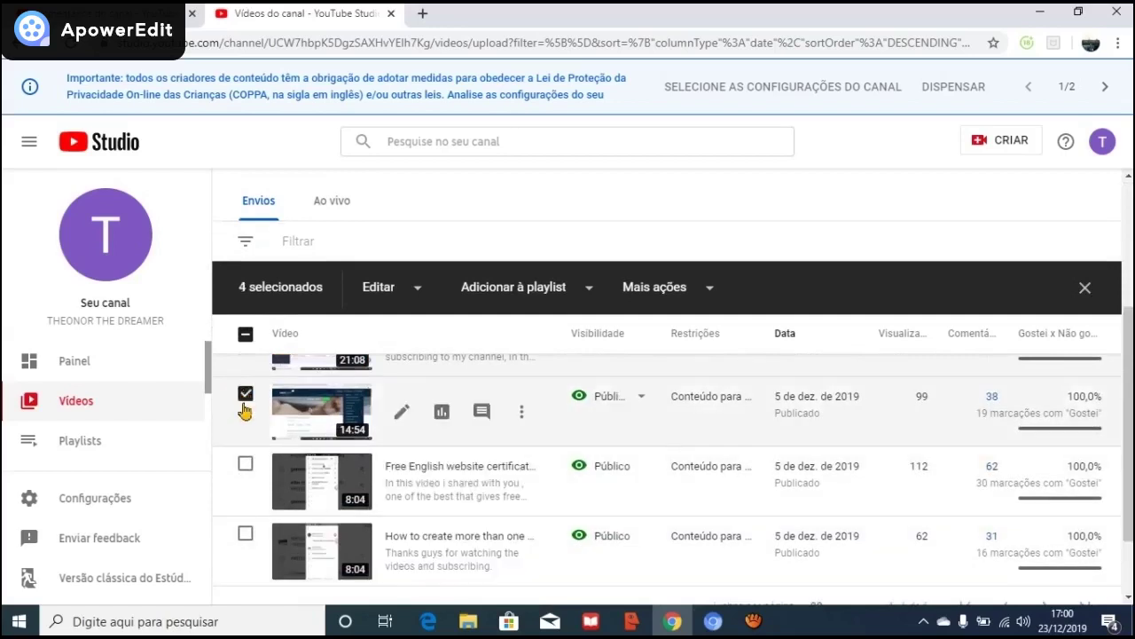
{"action": "left_click", "coordinate": [245, 462]}
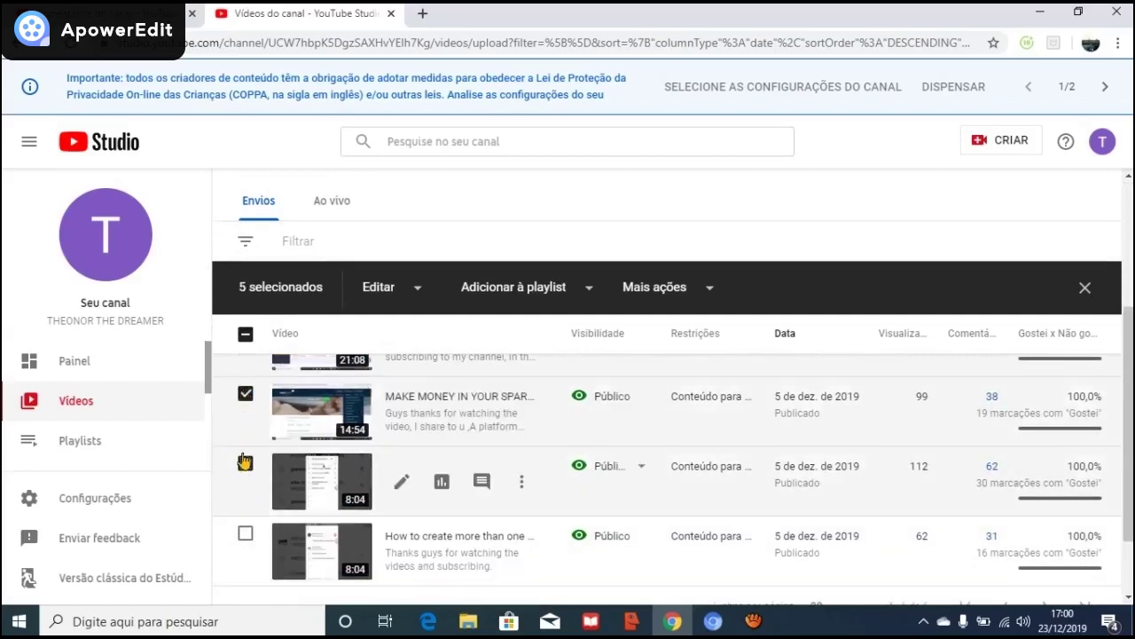
{"action": "left_click", "coordinate": [245, 533]}
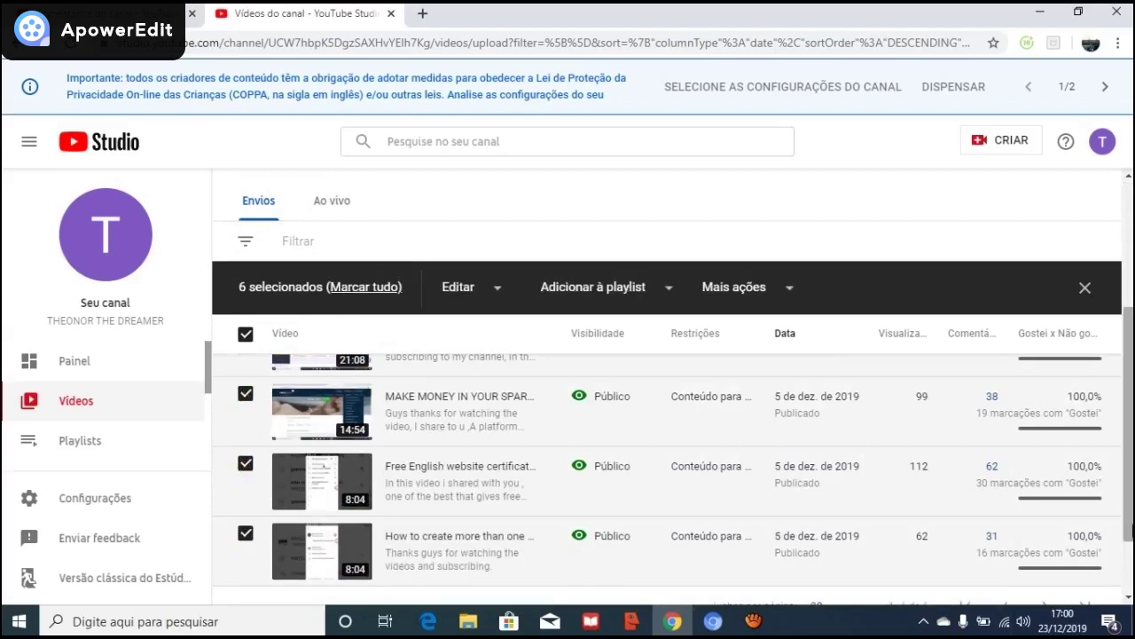
{"action": "left_click", "coordinate": [1130, 599]}
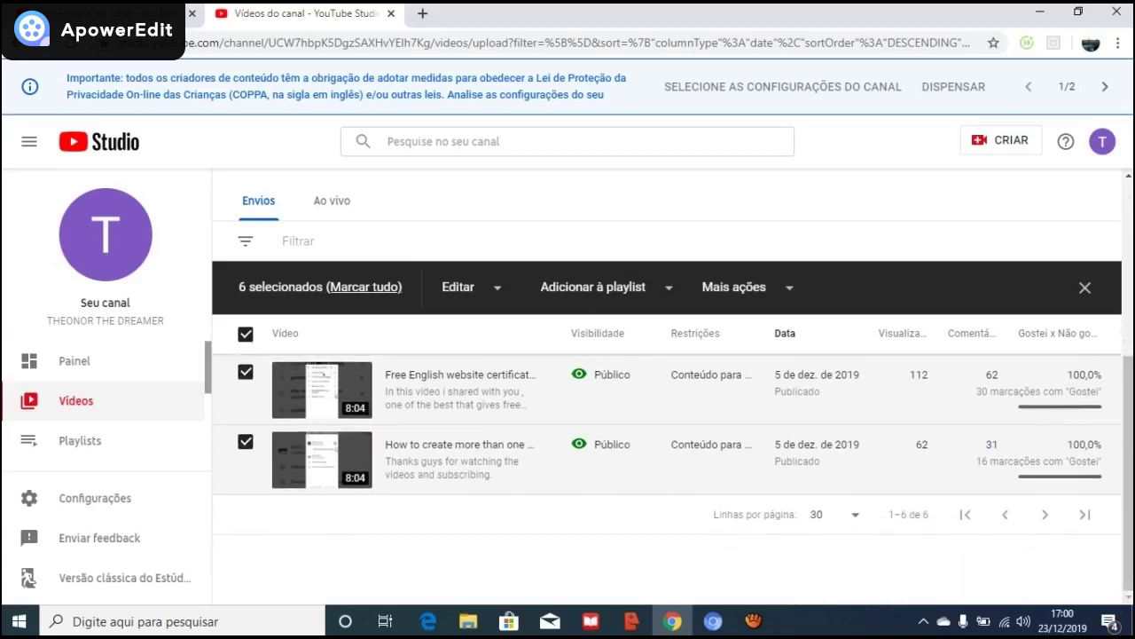
{"action": "left_click", "coordinate": [1129, 205]}
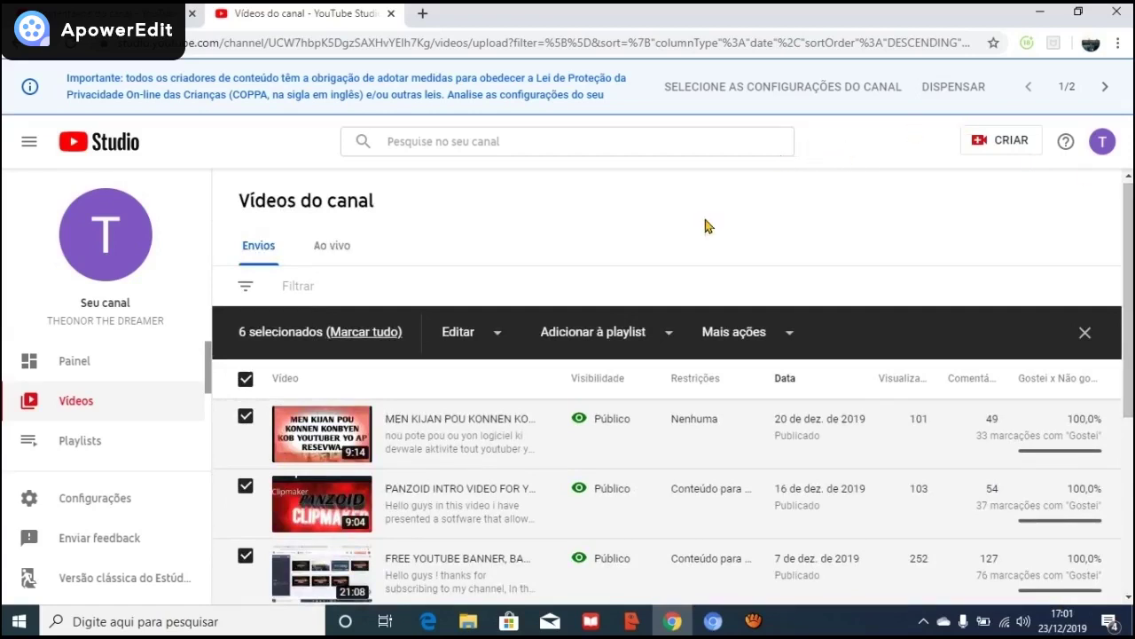
- Create a new playlist titled "helping others people" with visibility Pública for the selected videos
{"action": "left_click", "coordinate": [672, 332]}
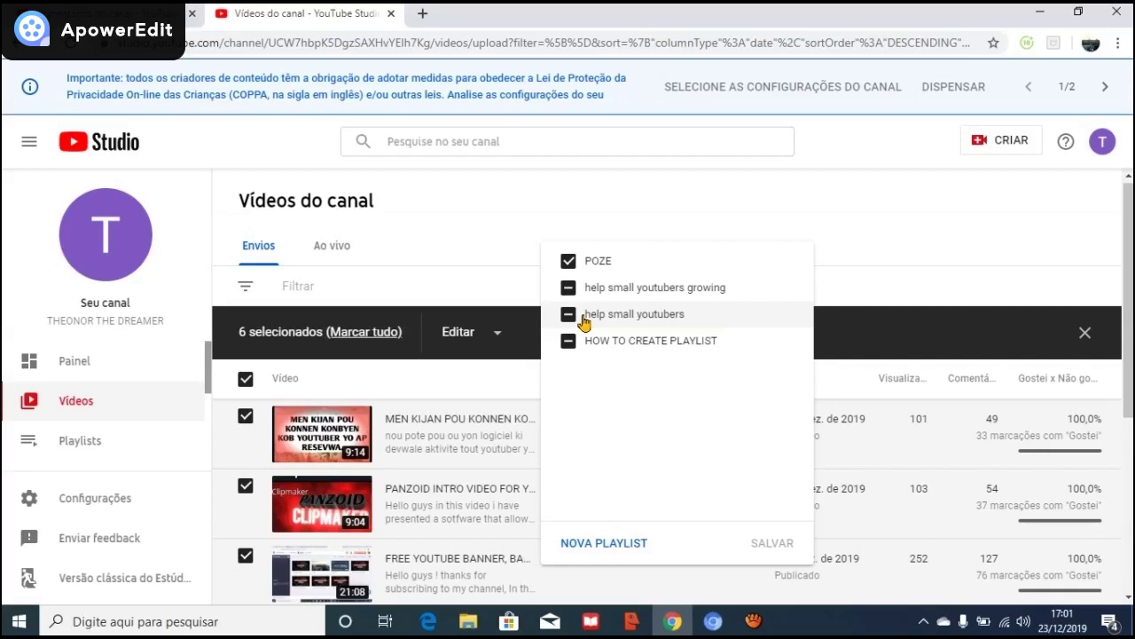
{"action": "left_click", "coordinate": [619, 543]}
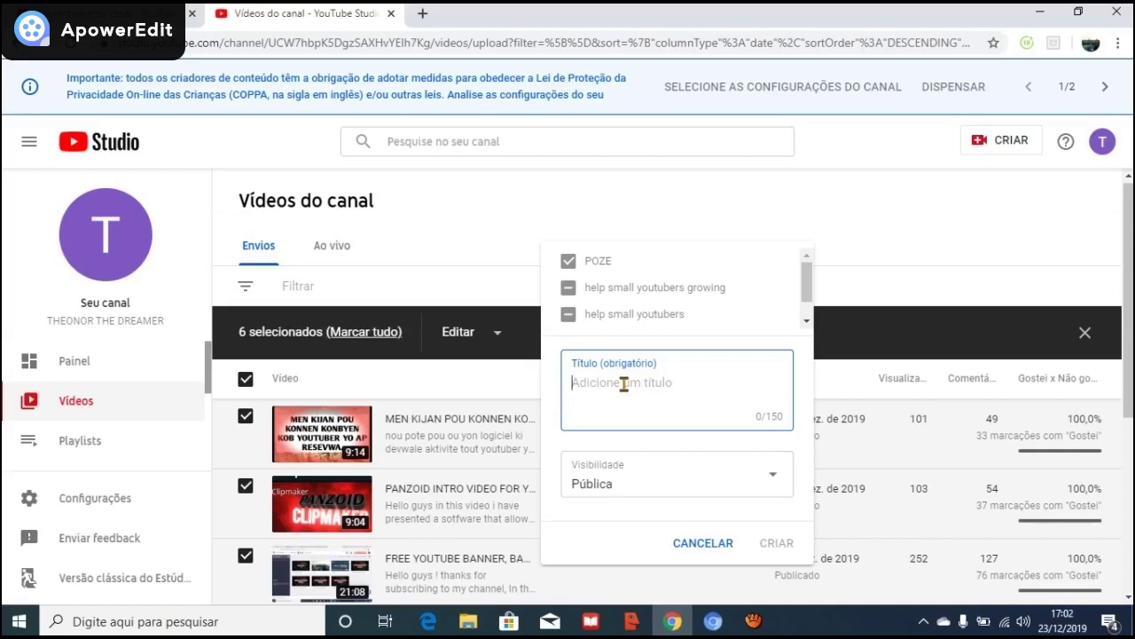
{"action": "type", "text": "h"}
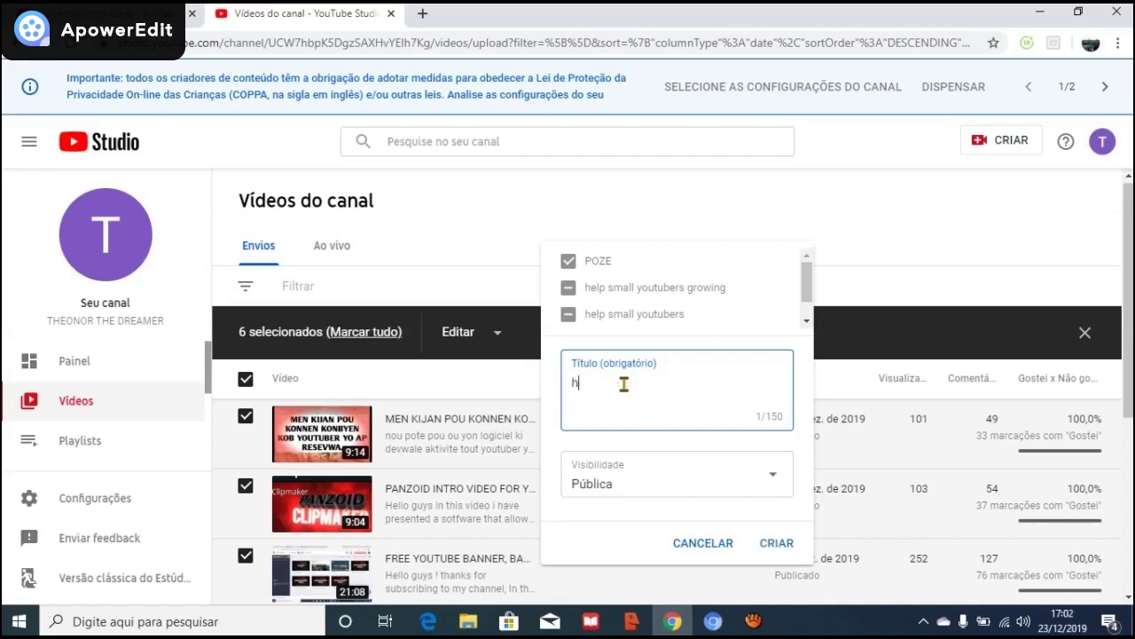
{"action": "type", "text": "elping other"}
{"action": "type", "text": "s people"}
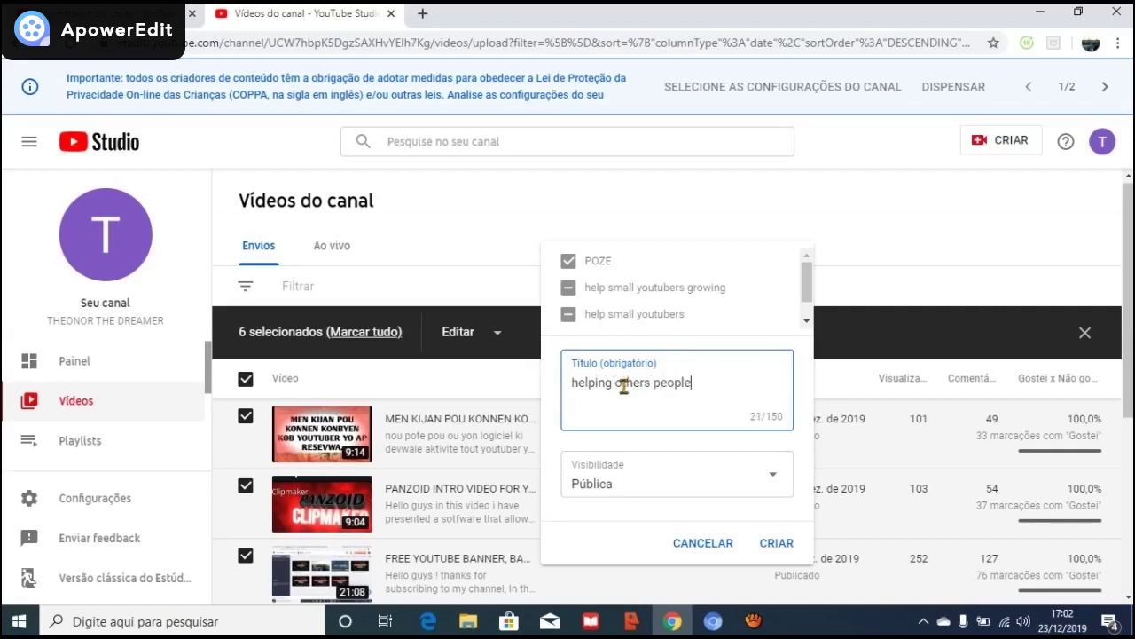
{"action": "left_click", "coordinate": [777, 481]}
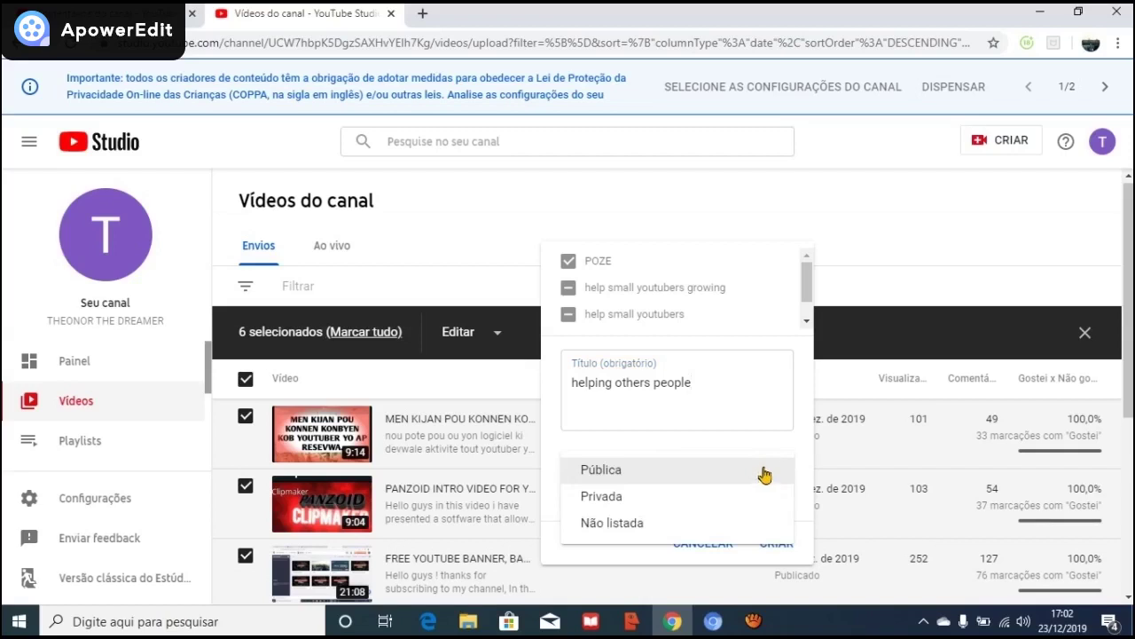
{"action": "left_click", "coordinate": [763, 476]}
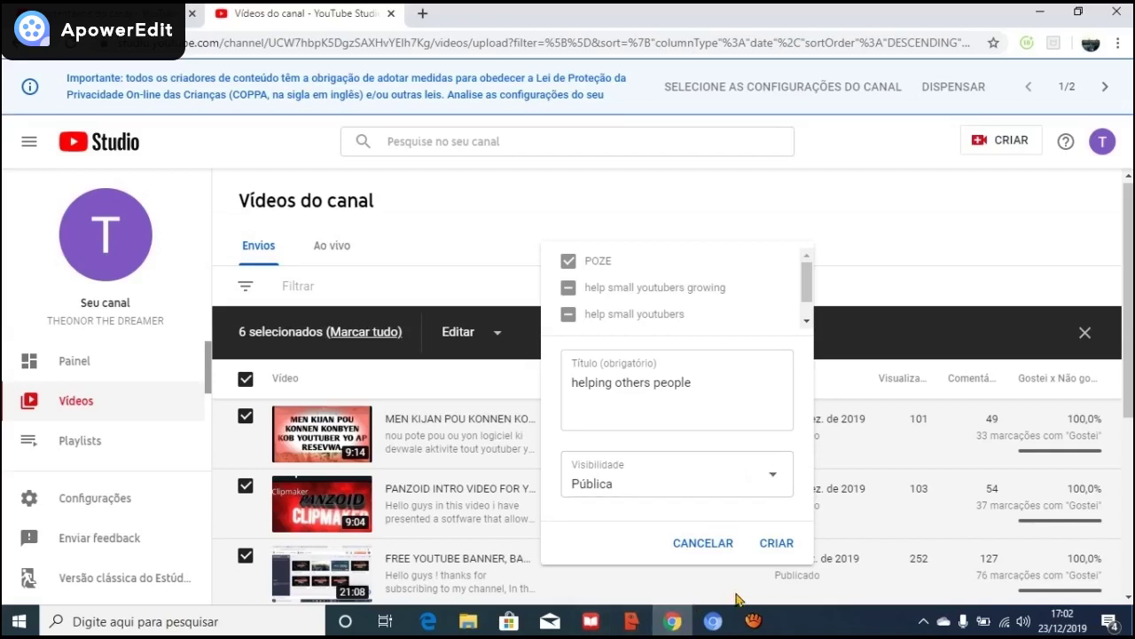
{"action": "left_click", "coordinate": [768, 542]}
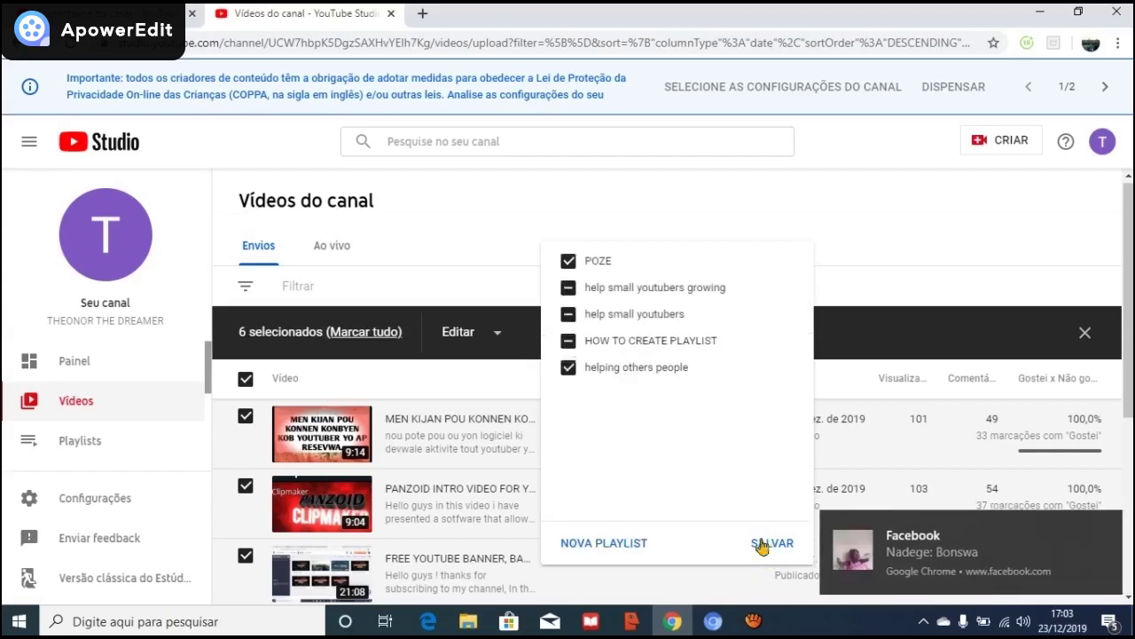
- Save the playlist assignment for the selected videos and open the channel's playlists page
{"action": "left_click", "coordinate": [760, 543]}
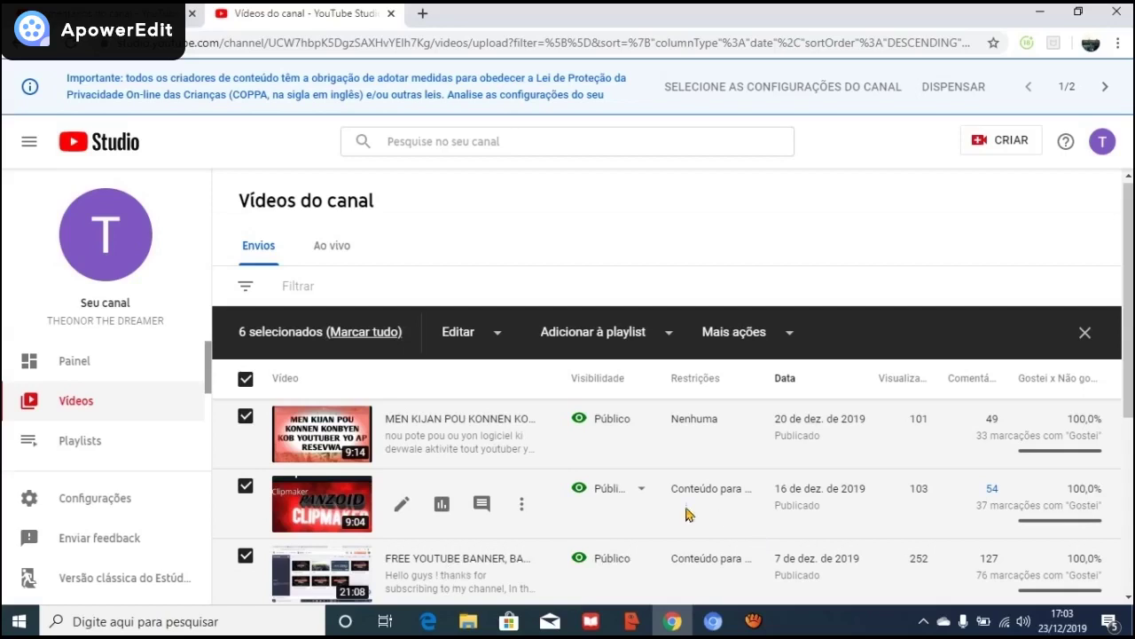
{"action": "left_click", "coordinate": [62, 445]}
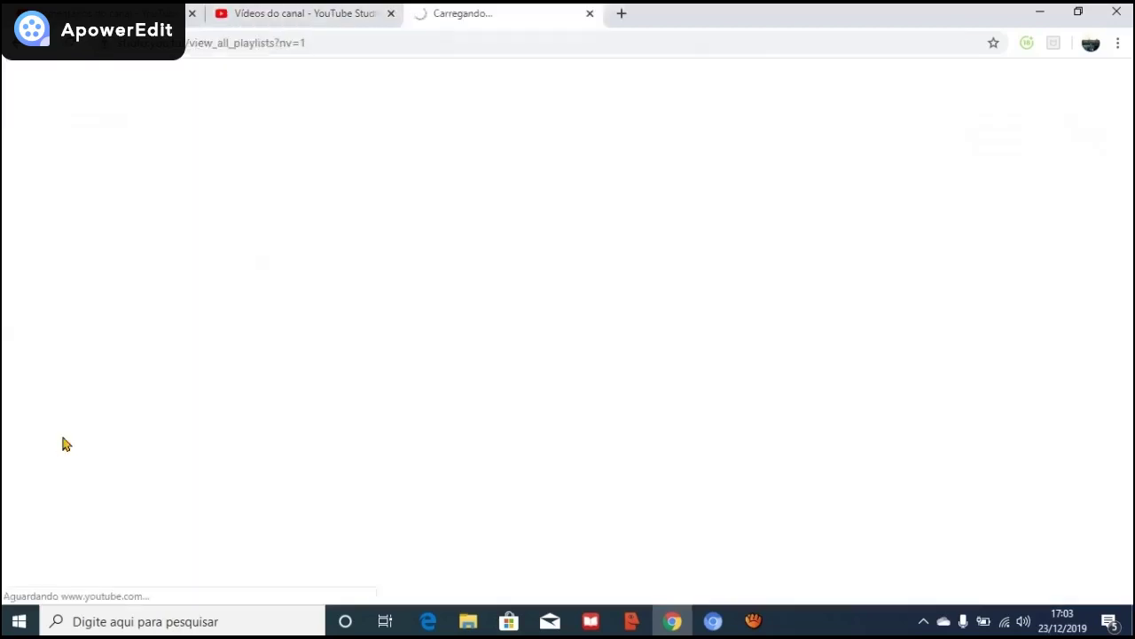
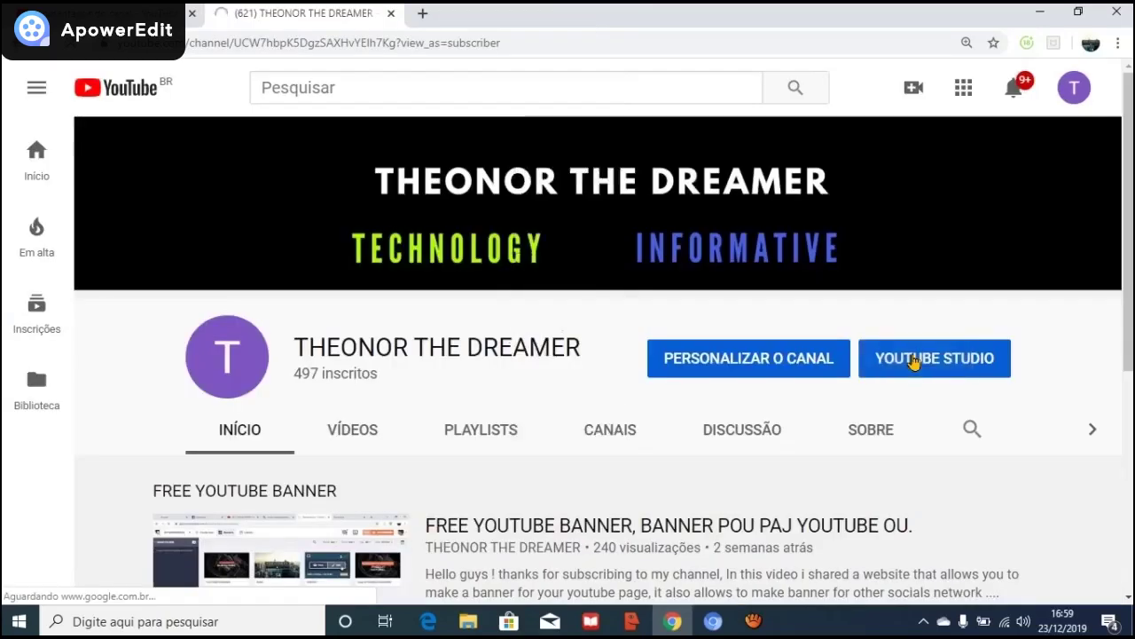
- Open YouTube Studio from the channel page and show the channel's uploaded videos
{"action": "left_click", "coordinate": [914, 359]}
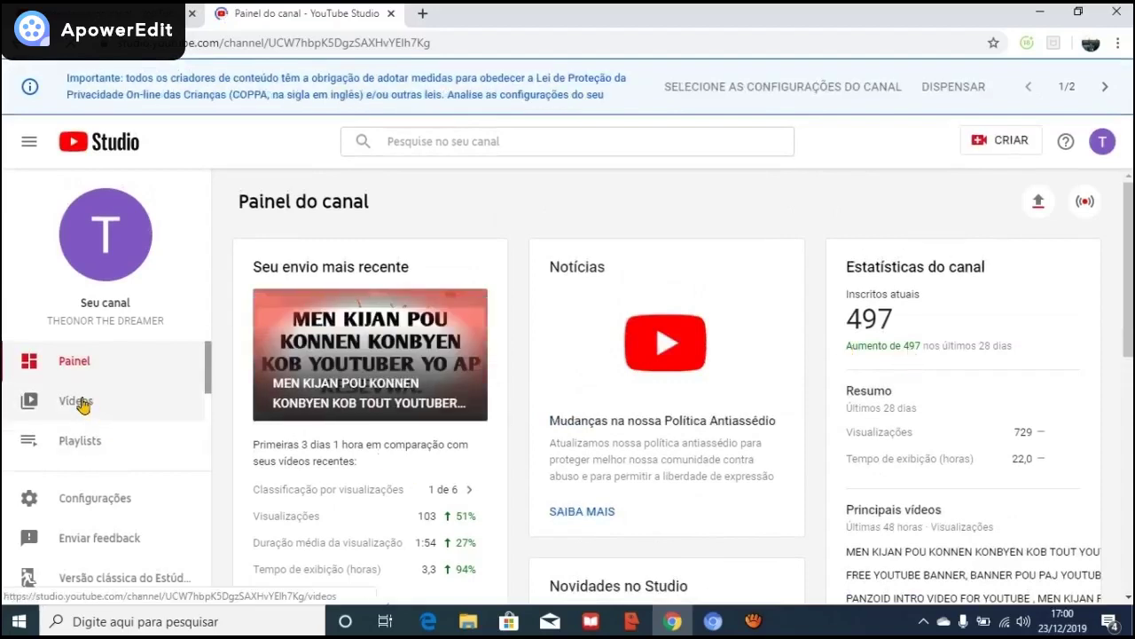
{"action": "left_click", "coordinate": [80, 402]}
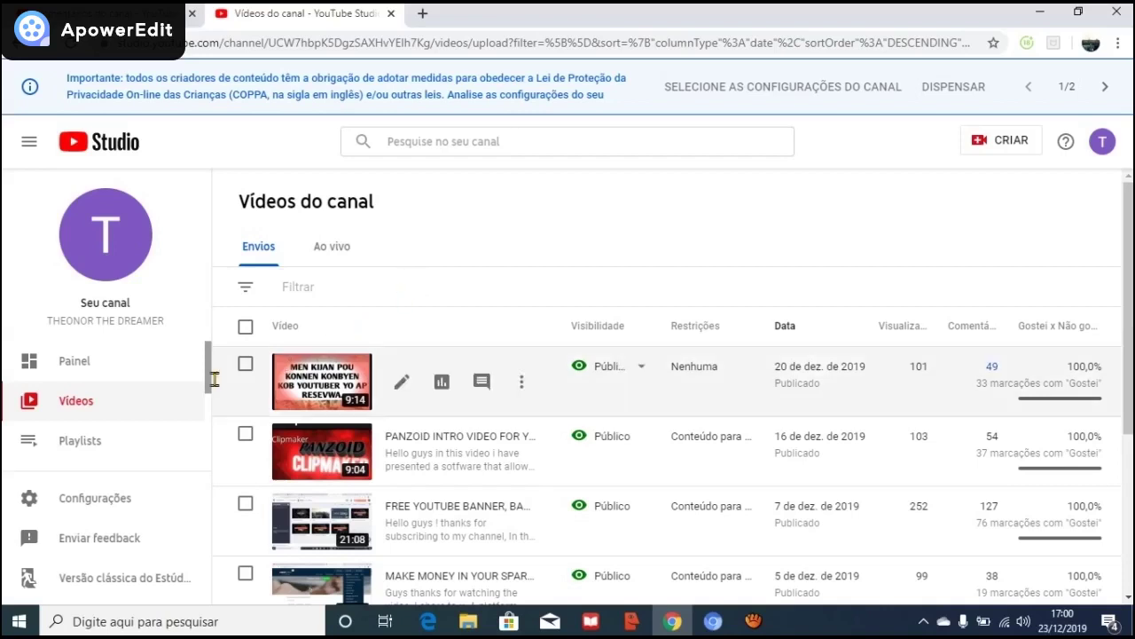
- Mark each of the six uploaded videos in the list for a bulk playlist assignment
{"action": "left_click", "coordinate": [246, 365]}
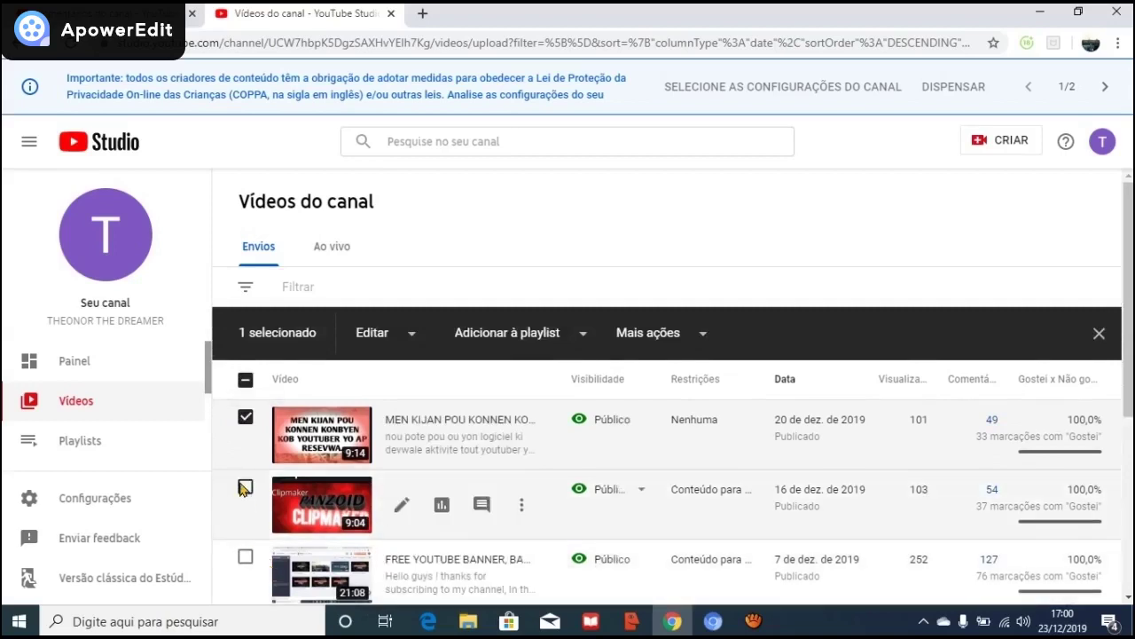
{"action": "left_click", "coordinate": [245, 487]}
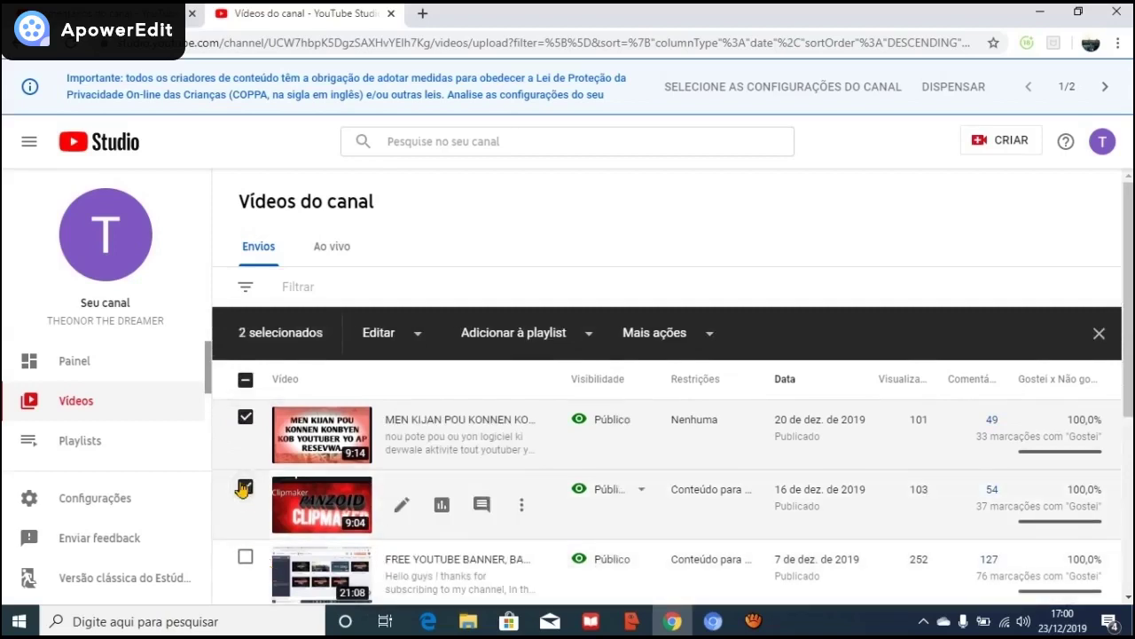
{"action": "left_click", "coordinate": [245, 557]}
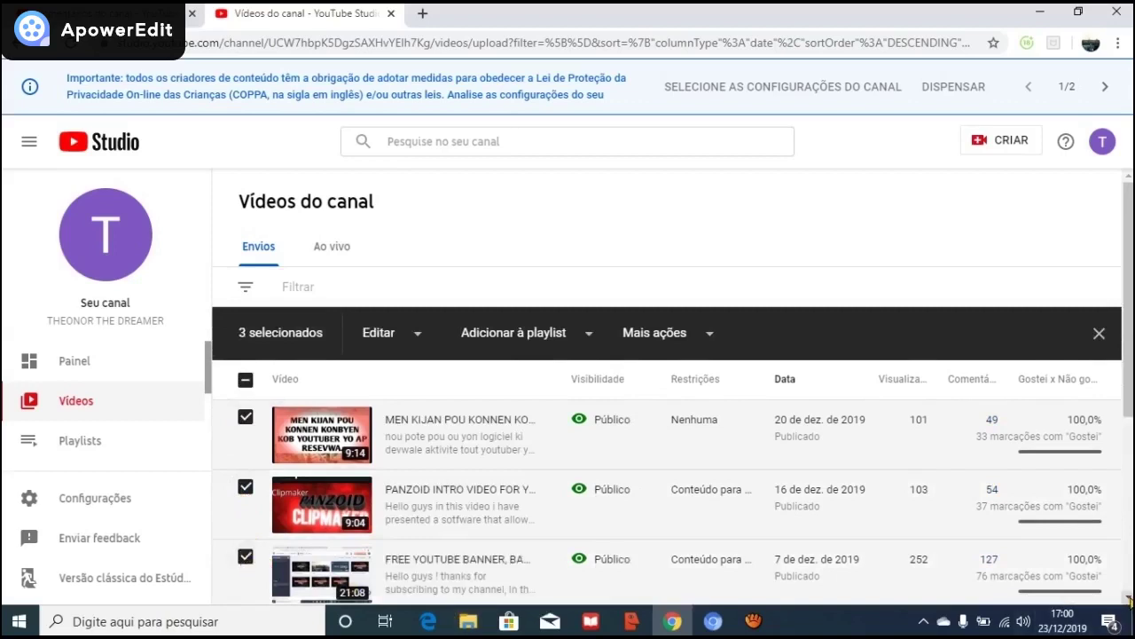
{"action": "scroll", "coordinate": [1128, 599], "scroll_direction": "down", "scroll_amount": 5}
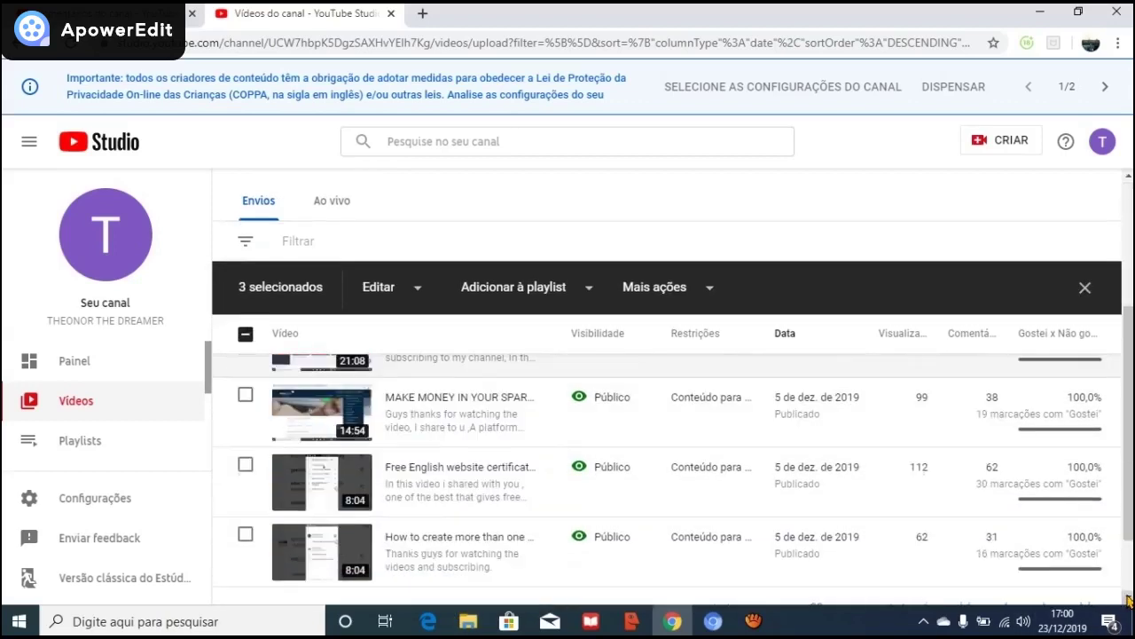
{"action": "left_click", "coordinate": [246, 396]}
{"action": "left_click", "coordinate": [245, 462]}
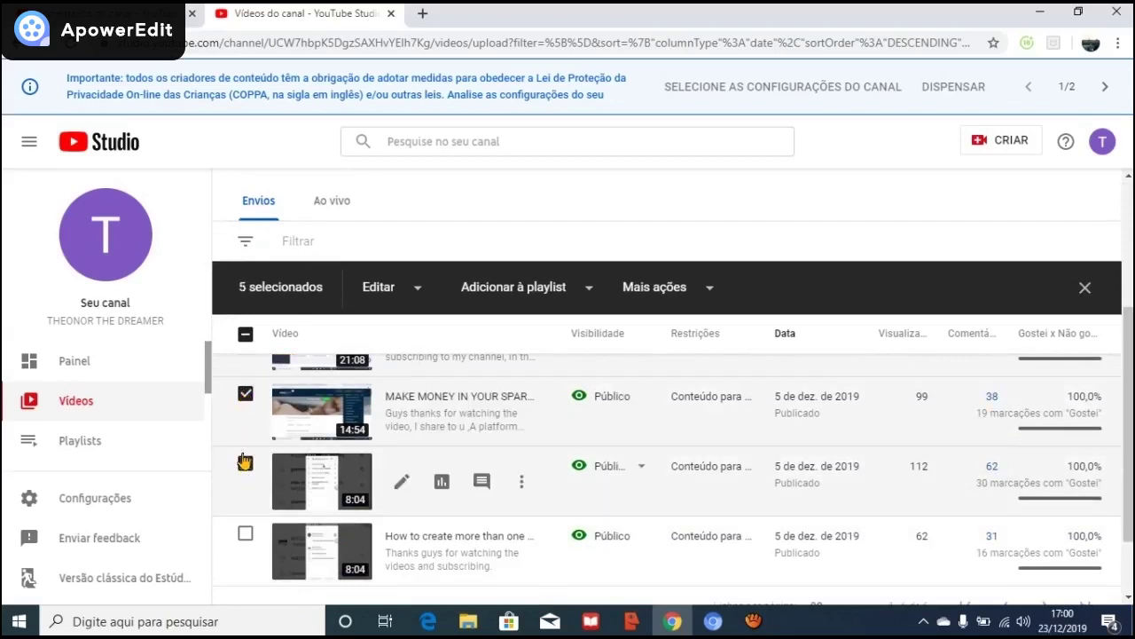
{"action": "left_click", "coordinate": [243, 533]}
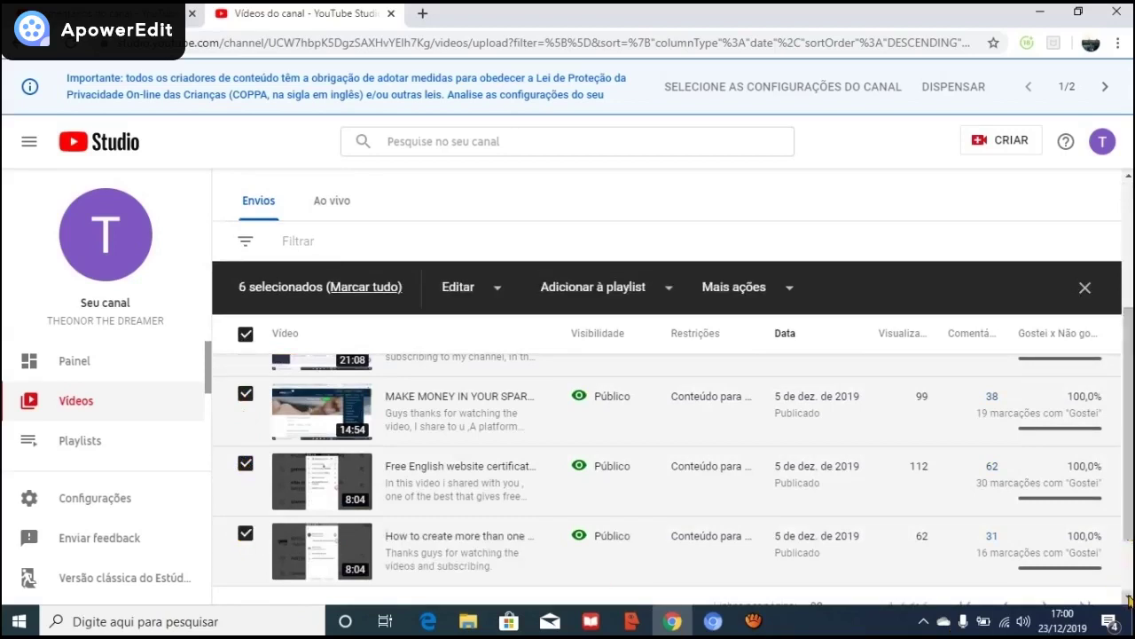
{"action": "scroll", "coordinate": [1130, 601], "scroll_direction": "down", "scroll_amount": 1}
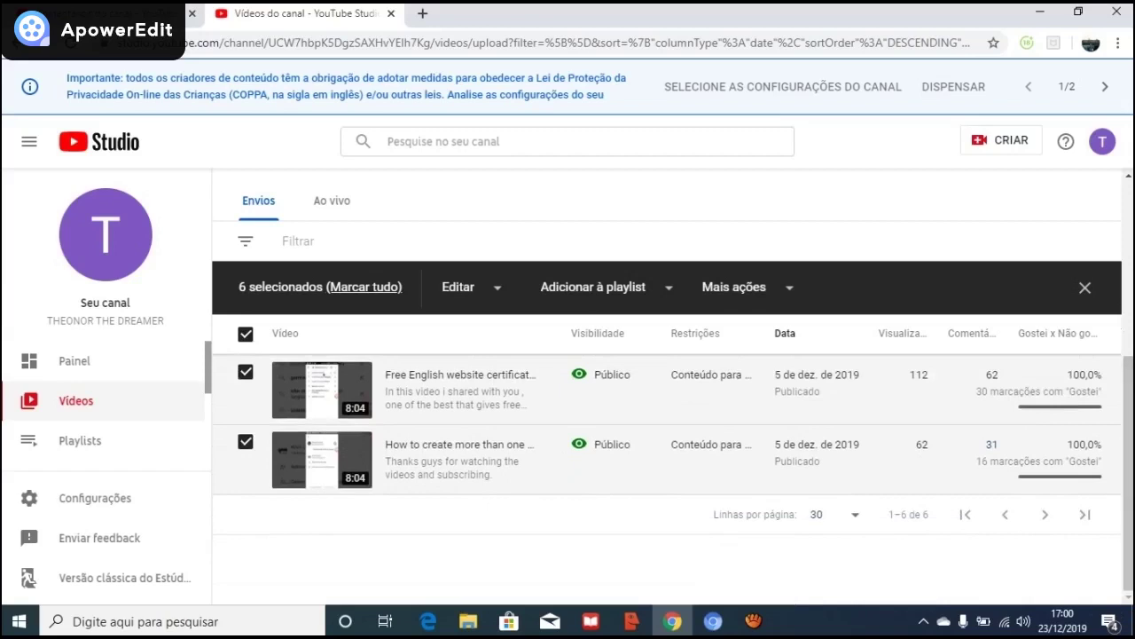
{"action": "scroll", "coordinate": [1129, 204], "scroll_direction": "up", "scroll_amount": 2}
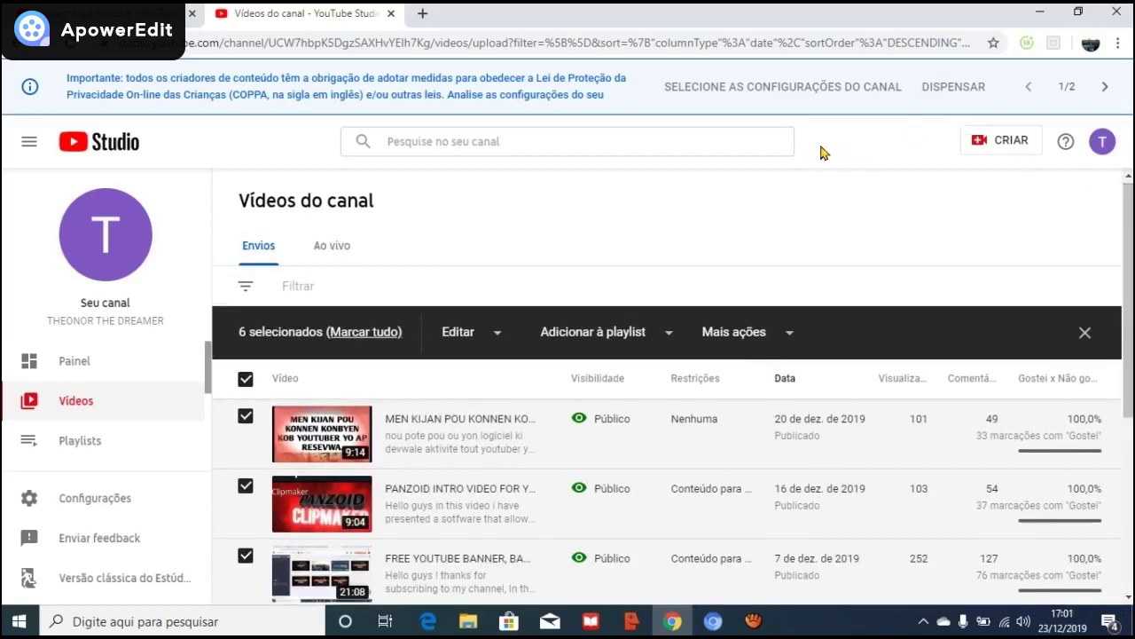
- Create a new playlist titled "helping others people" with visibility Pública for the six selected videos
{"action": "left_click", "coordinate": [672, 333]}
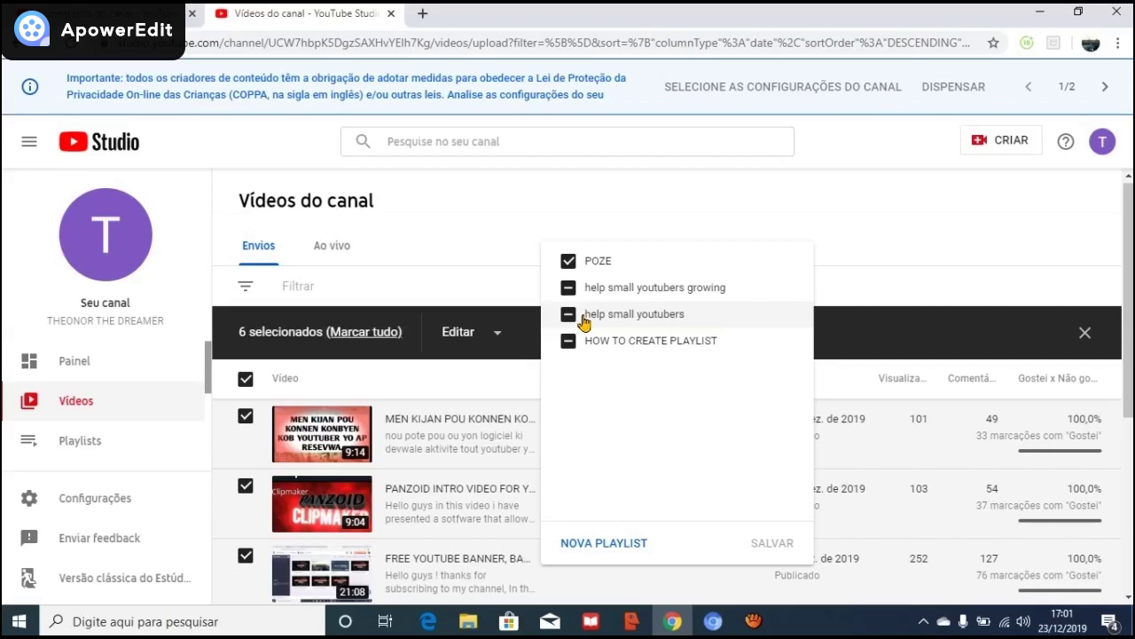
{"action": "left_click", "coordinate": [618, 542]}
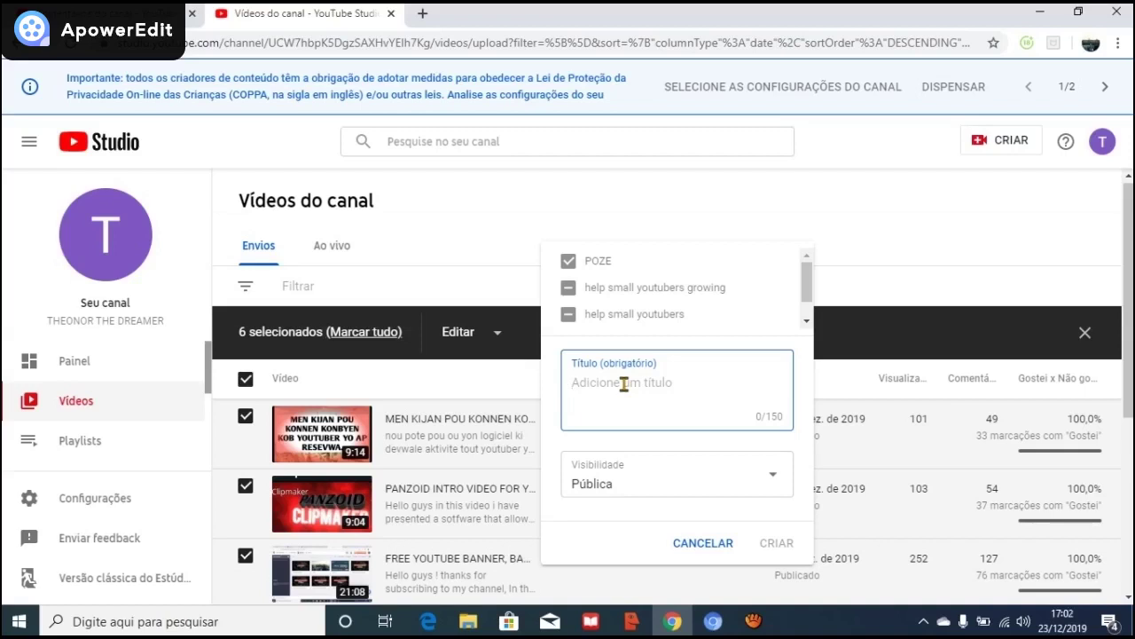
{"action": "type", "text": "helping othe"}
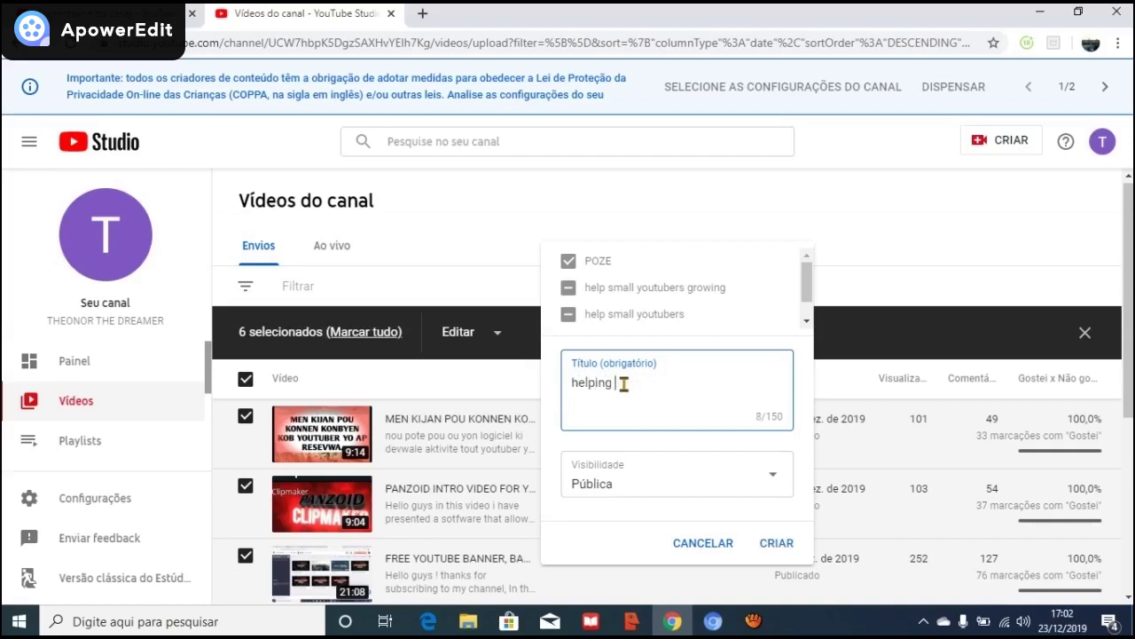
{"action": "type", "text": "rs people"}
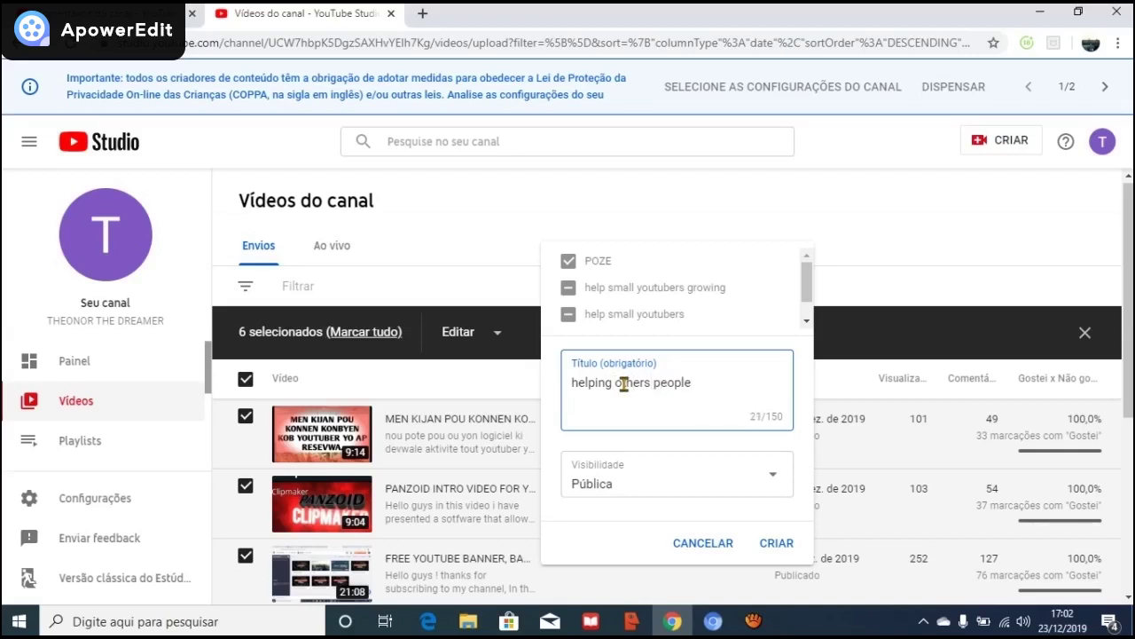
{"action": "left_click", "coordinate": [777, 480]}
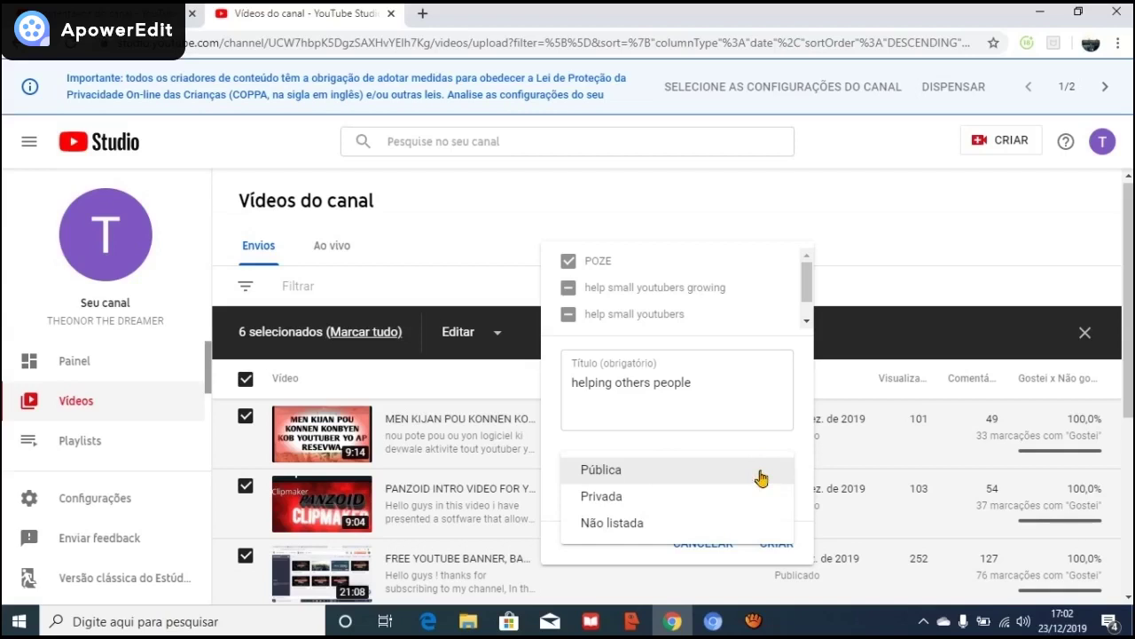
{"action": "left_click", "coordinate": [765, 472]}
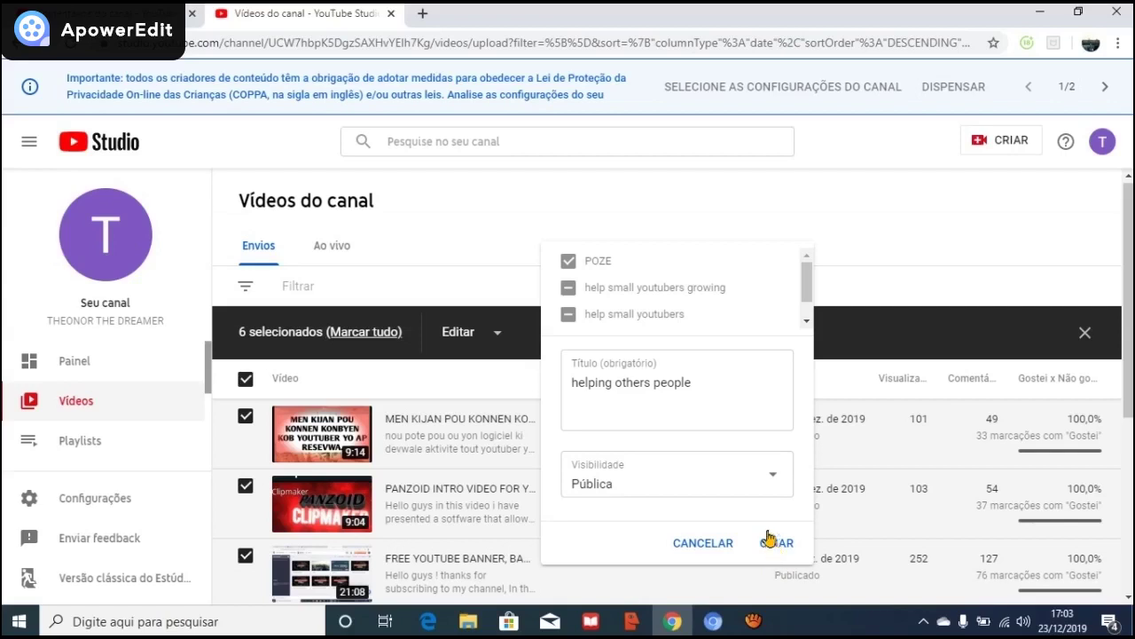
{"action": "left_click", "coordinate": [768, 542]}
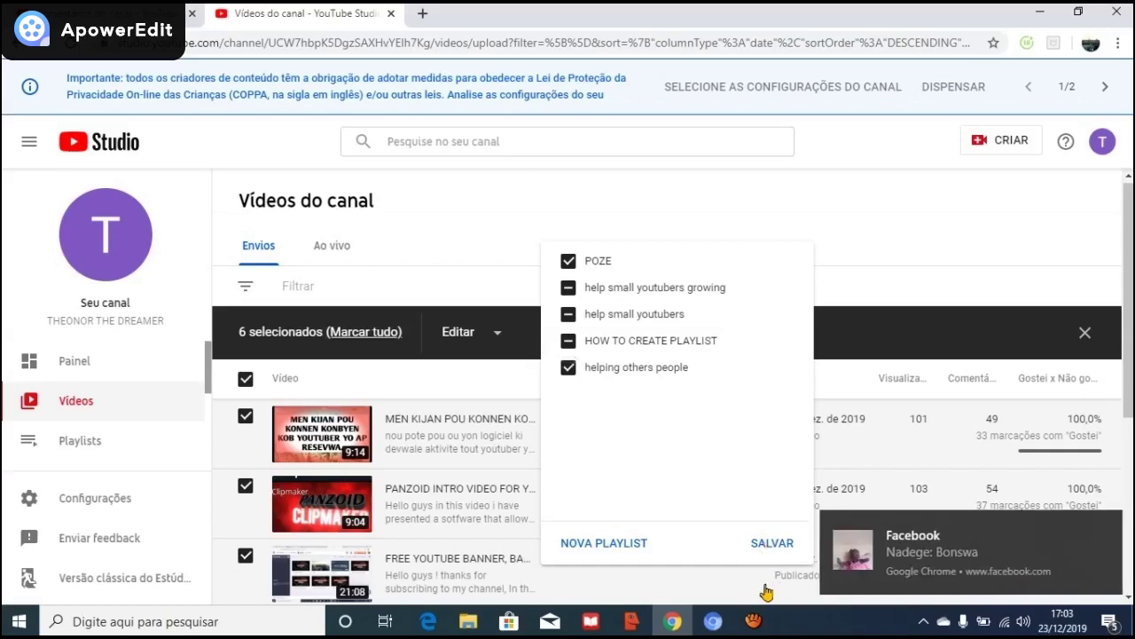
- Save the selected videos' playlist assignment and open the channel's page listing all playlists
{"action": "left_click", "coordinate": [760, 543]}
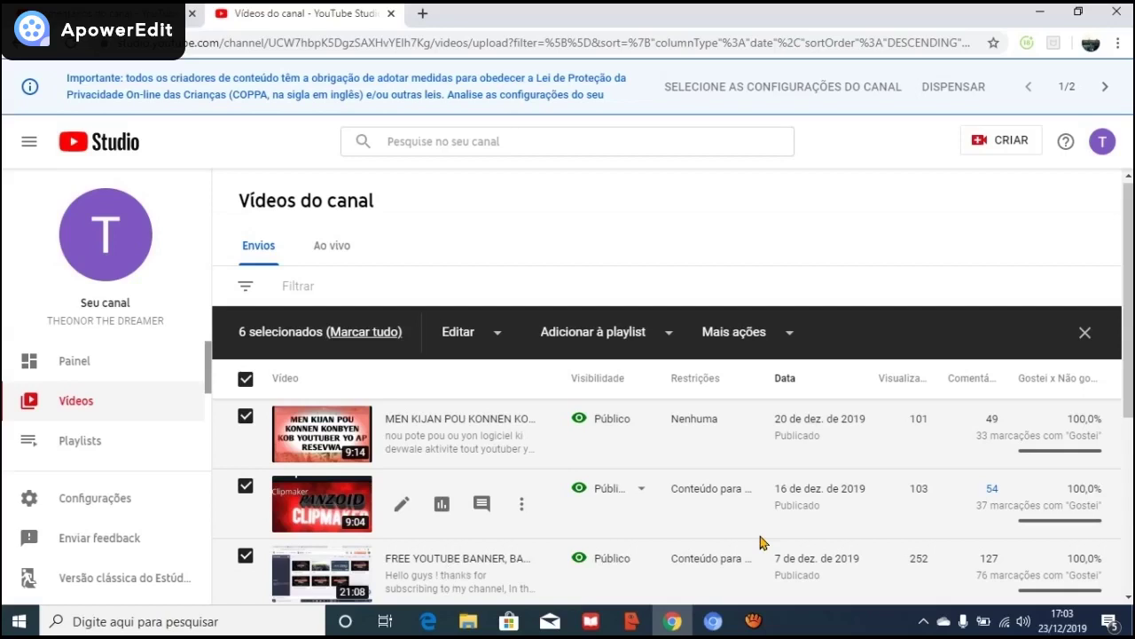
{"action": "left_click", "coordinate": [64, 444]}
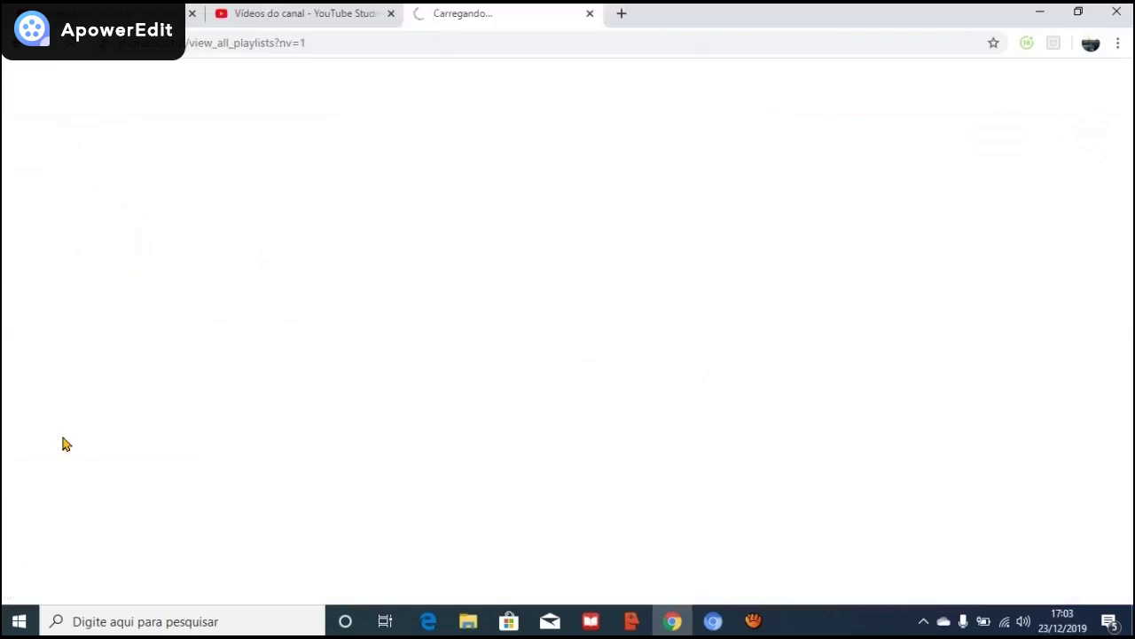